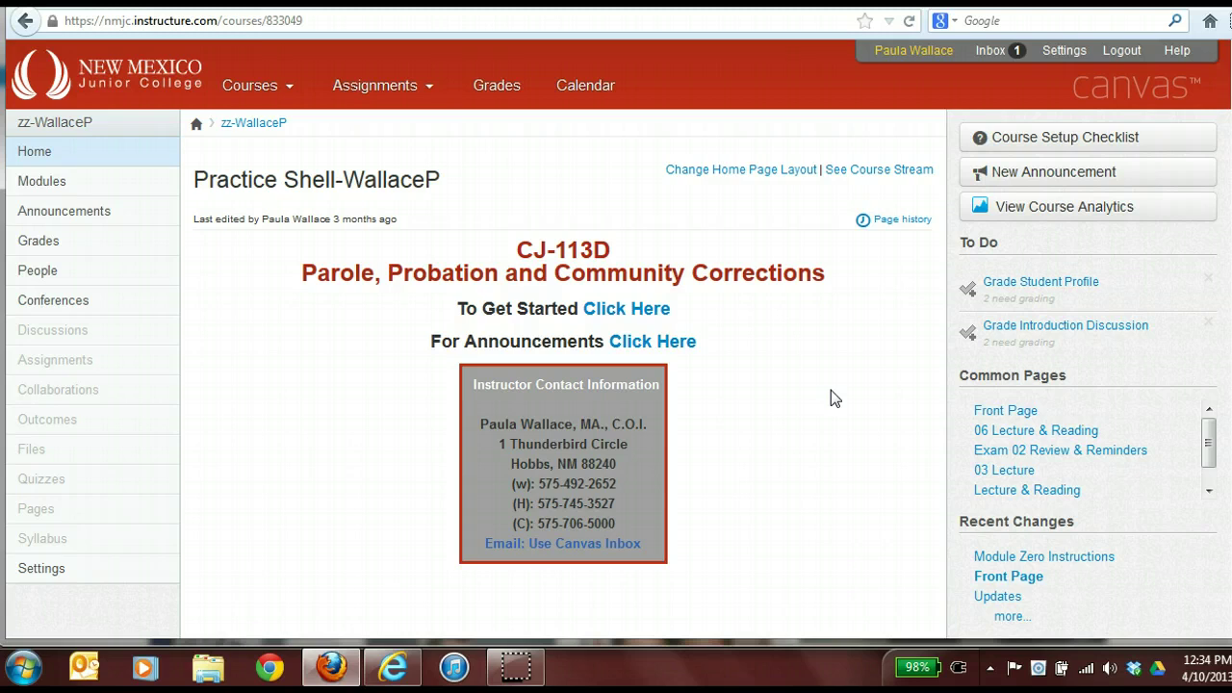
- Show the course Modules and scroll through Course Information, Module Zero- Getting Started and the numbered modules
click(32, 186)
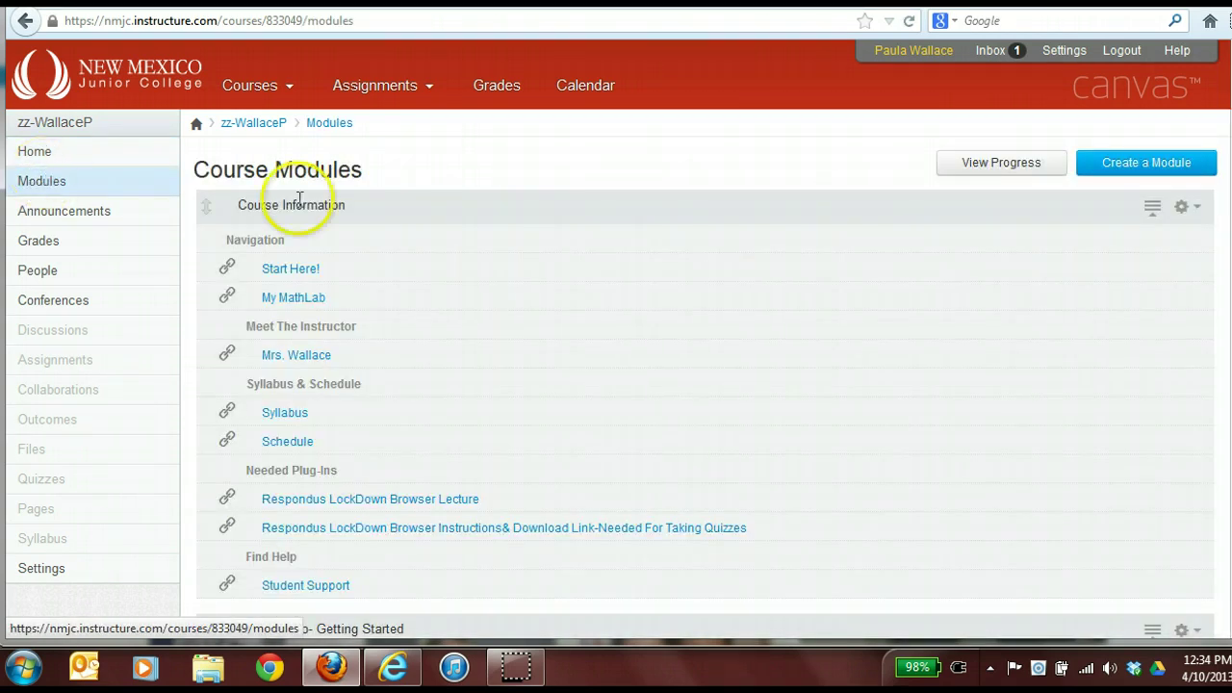
scroll(517, 467, down, 5)
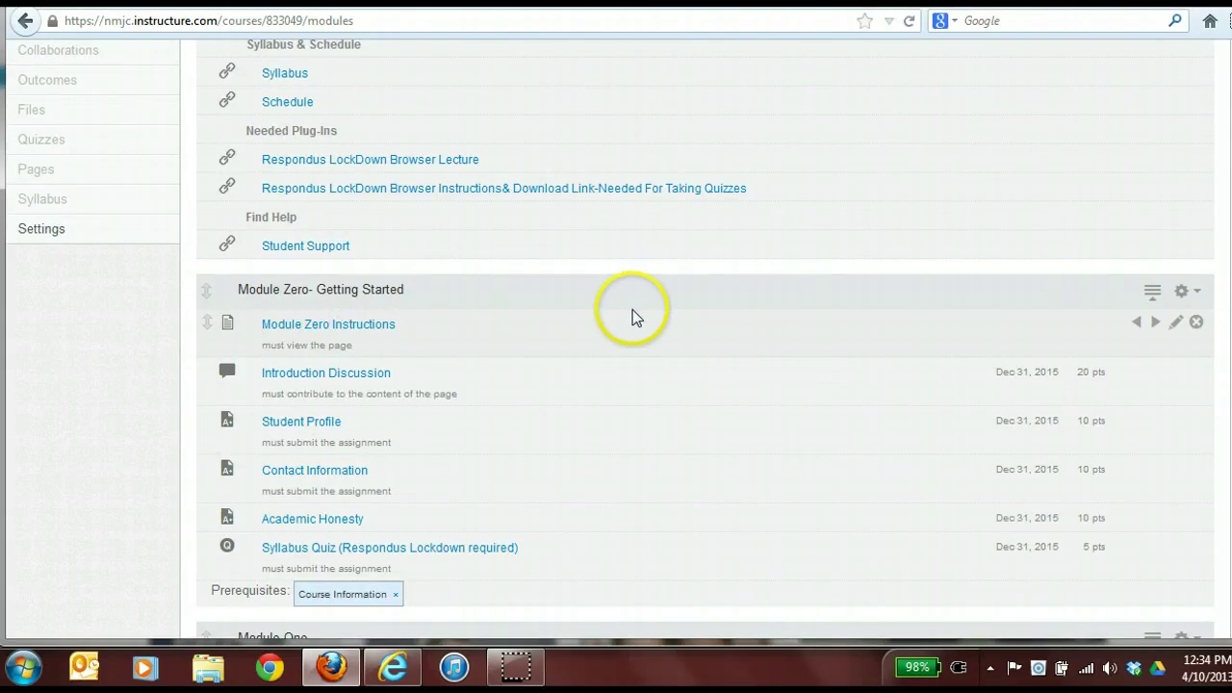
scroll(636, 306, up, 4)
scroll(644, 324, down, 2)
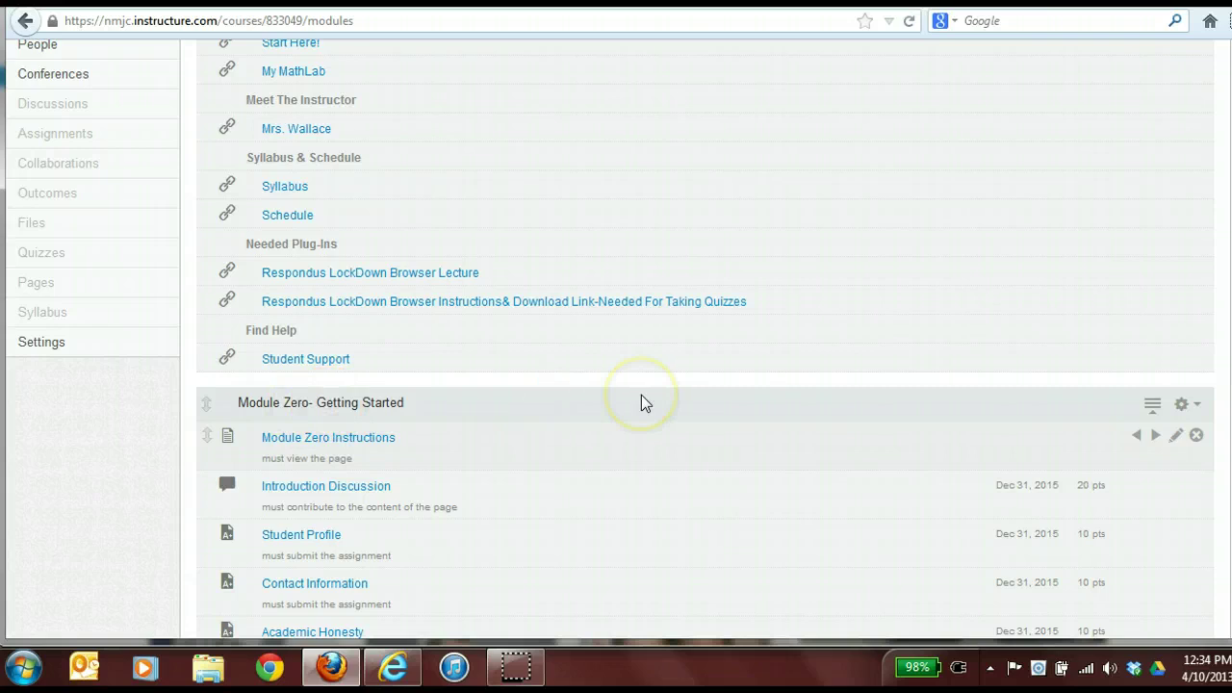
scroll(642, 401, down, 10)
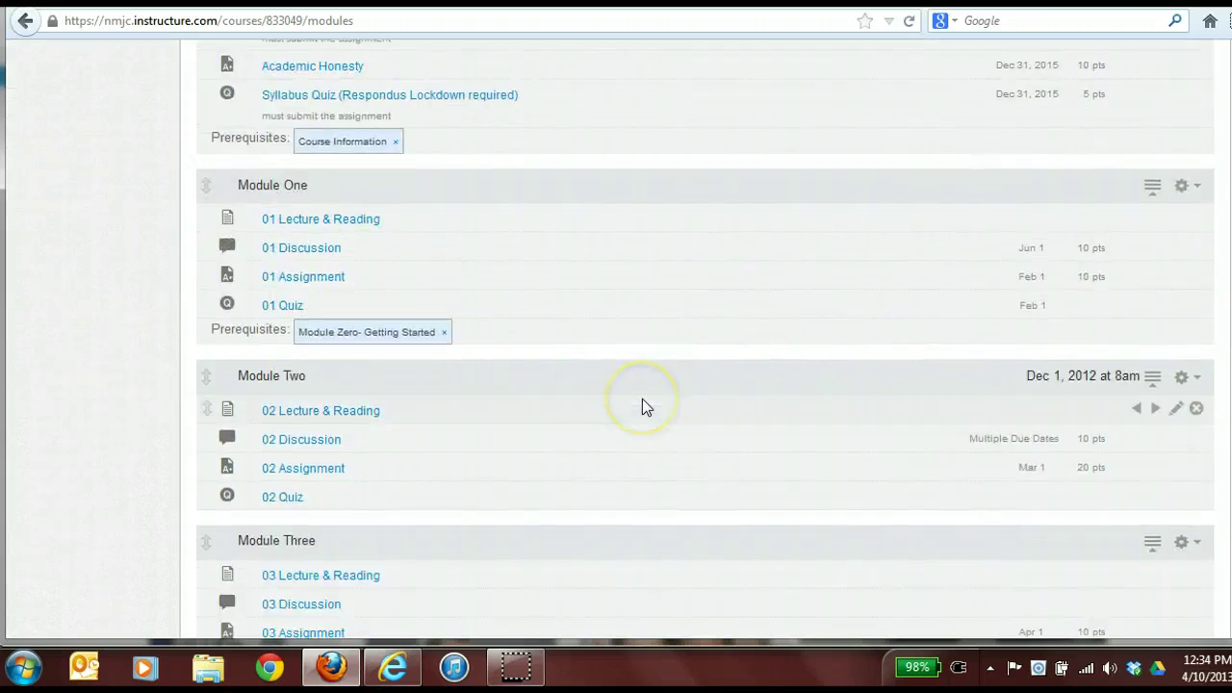
scroll(582, 354, up, 6)
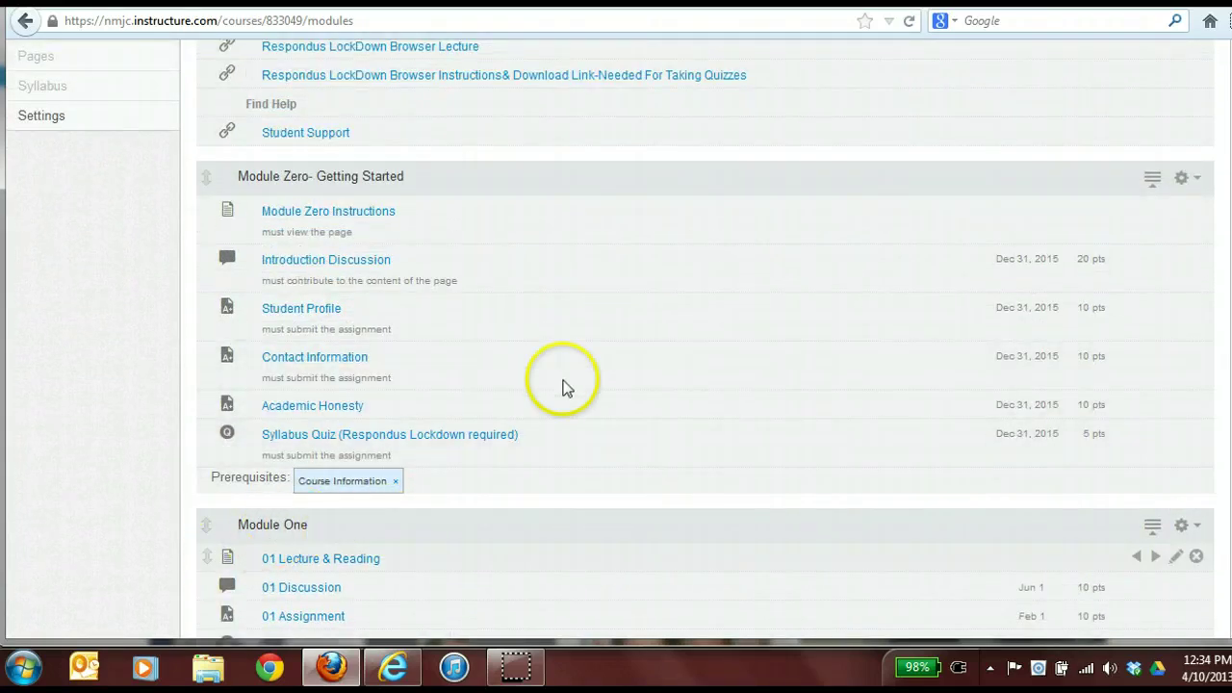
scroll(564, 385, up, 6)
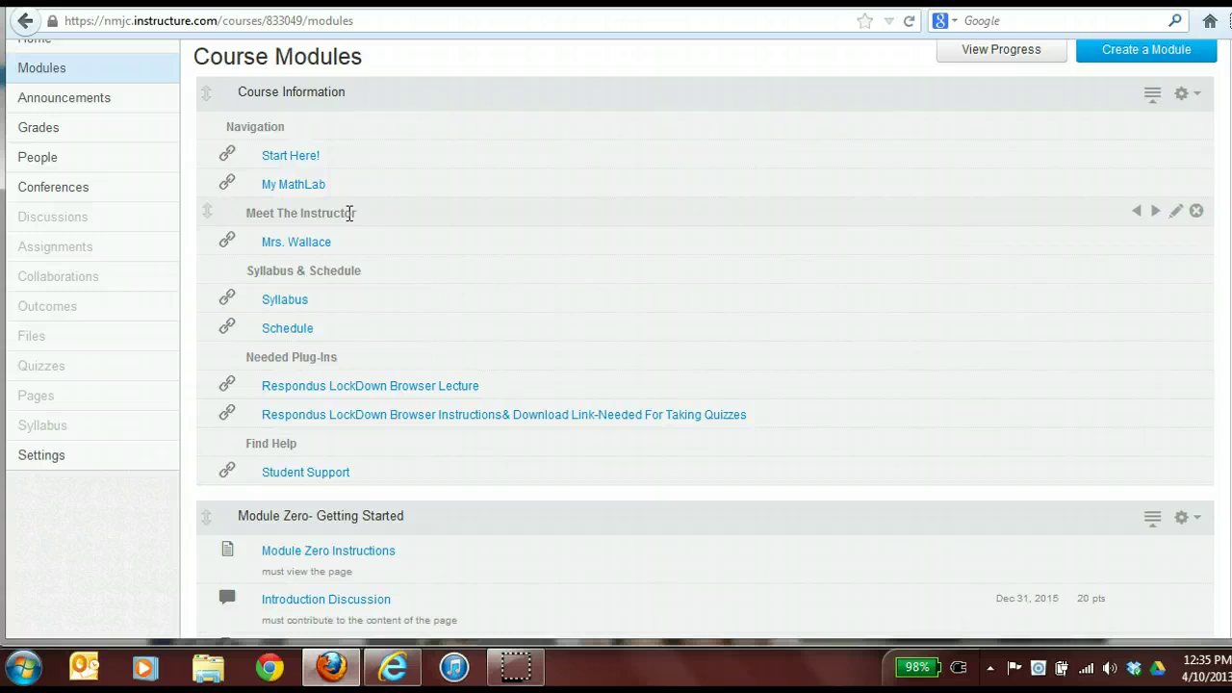
click(297, 333)
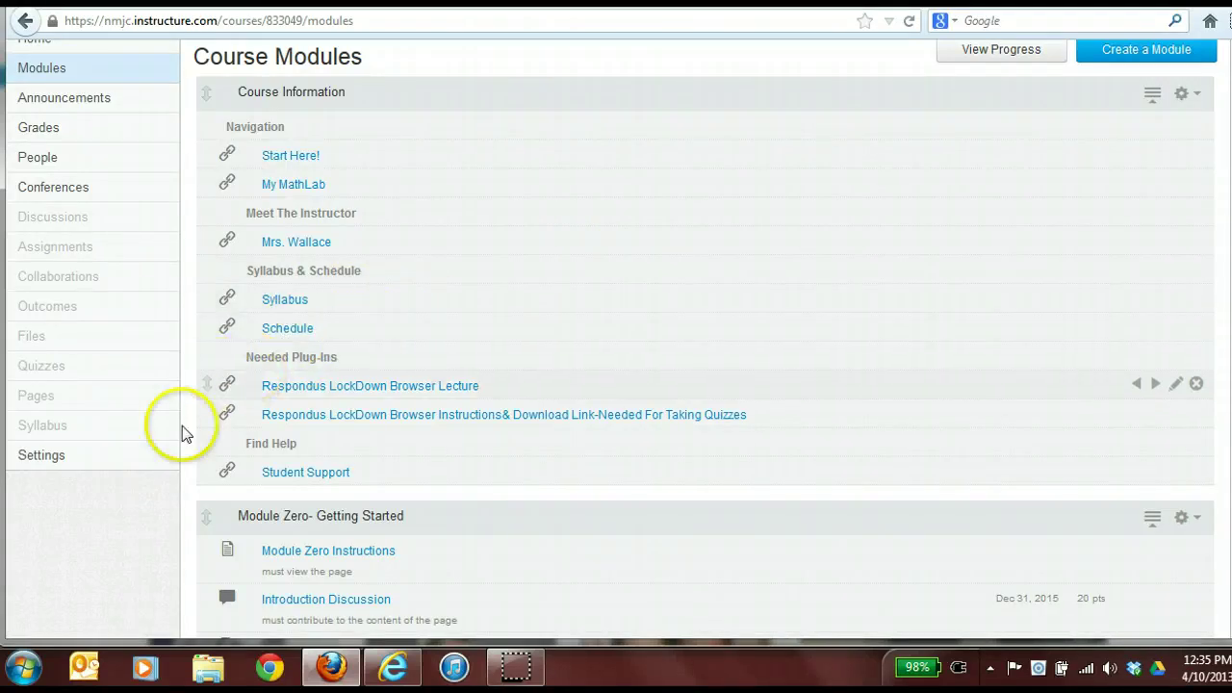
click(426, 384)
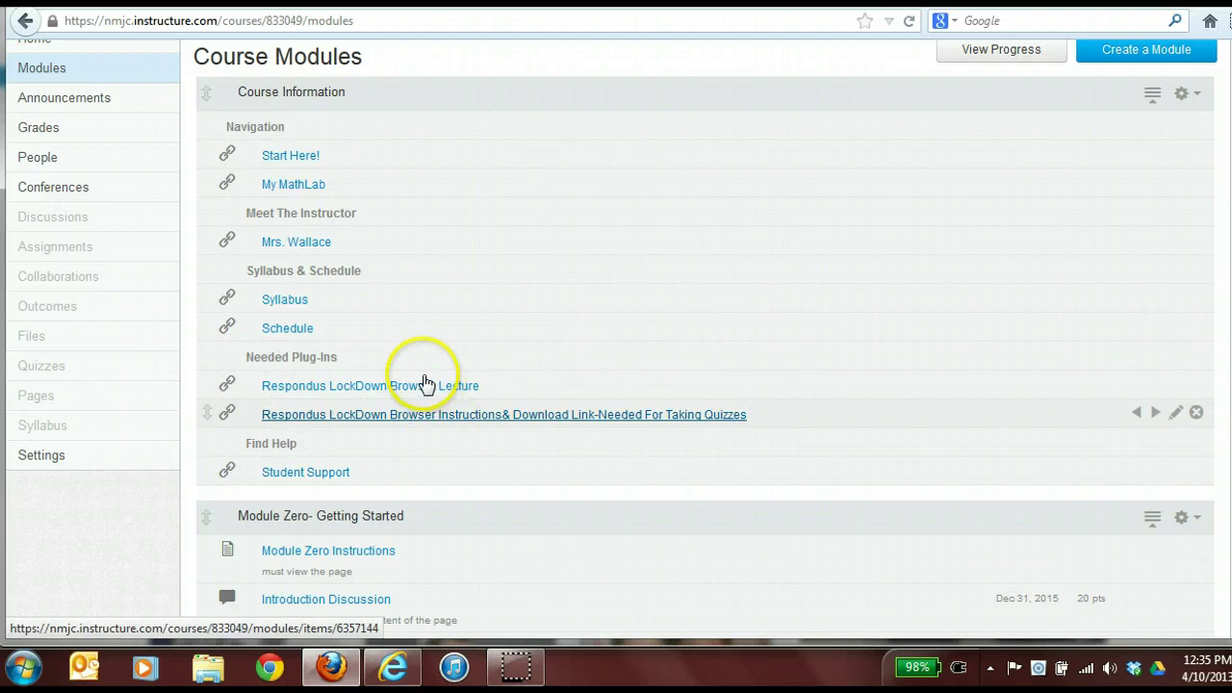
click(426, 387)
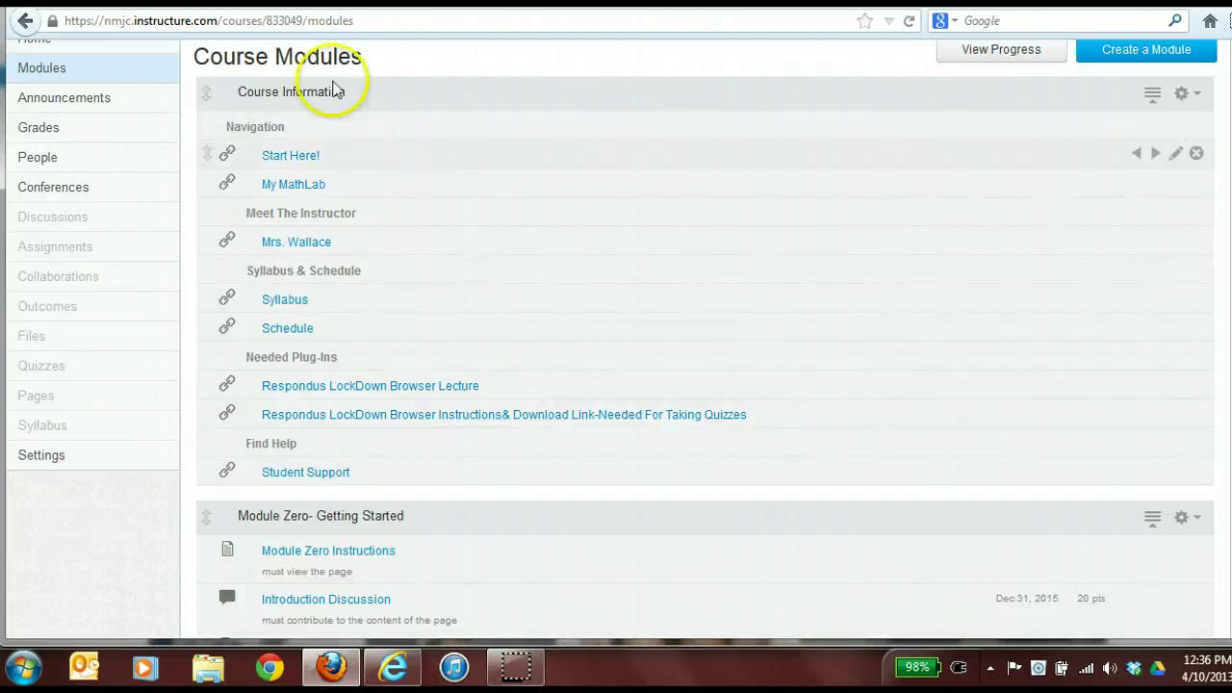
- Open the Start Here! page and scroll through its intro video and written Directions
click(316, 158)
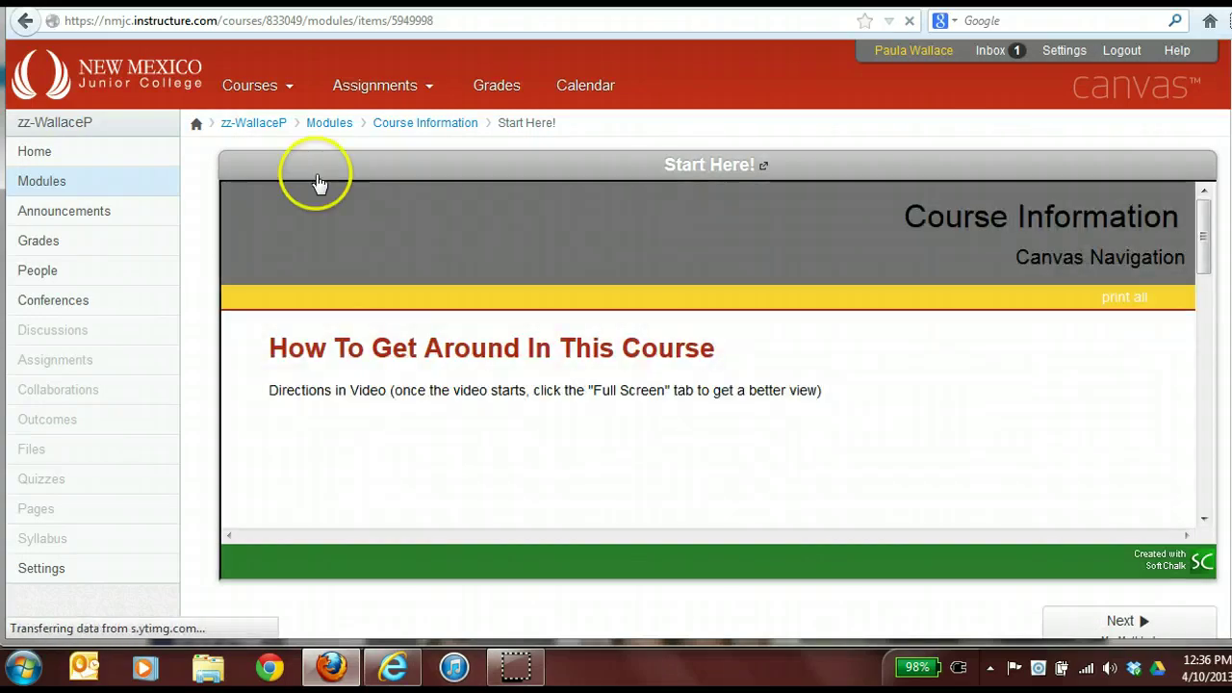
scroll(393, 415, down, 2)
scroll(394, 418, down, 7)
scroll(289, 324, up, 5)
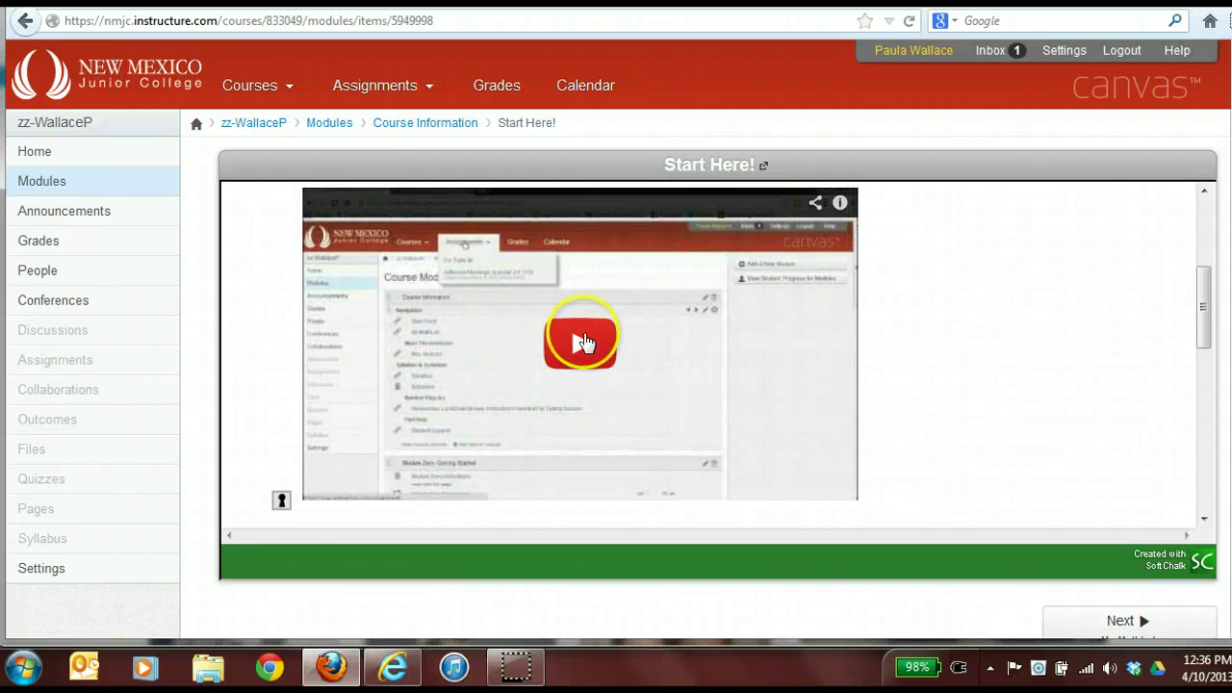
scroll(626, 337, down, 2)
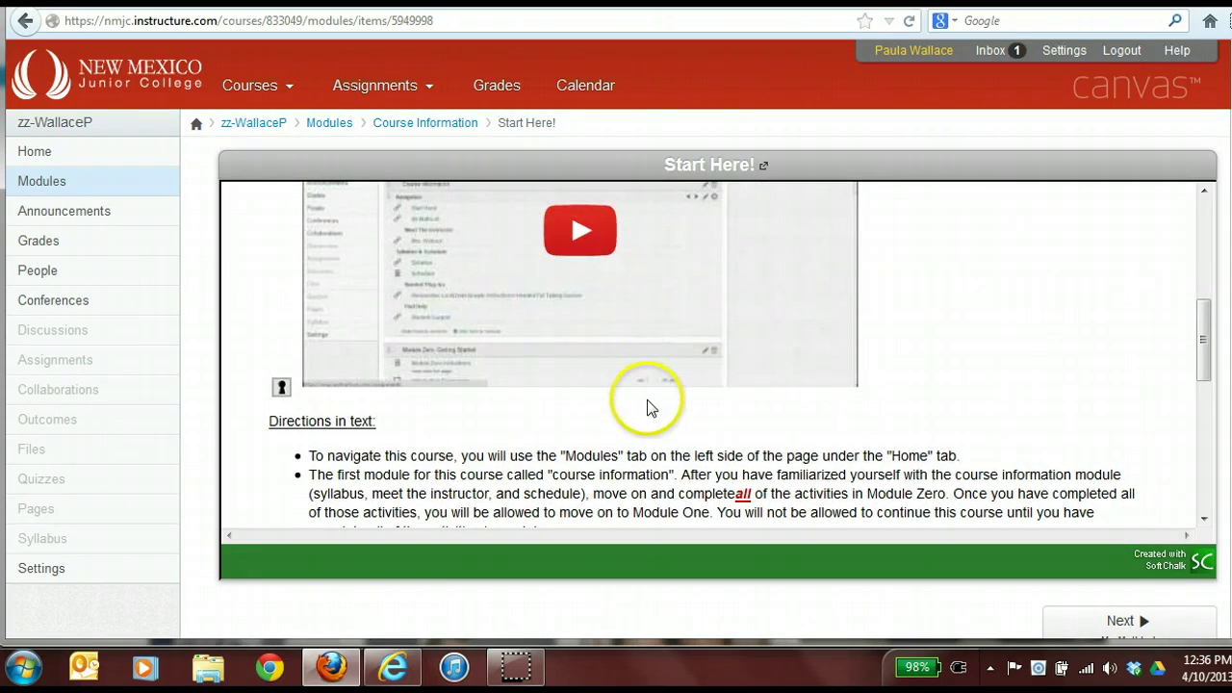
scroll(654, 385, down, 4)
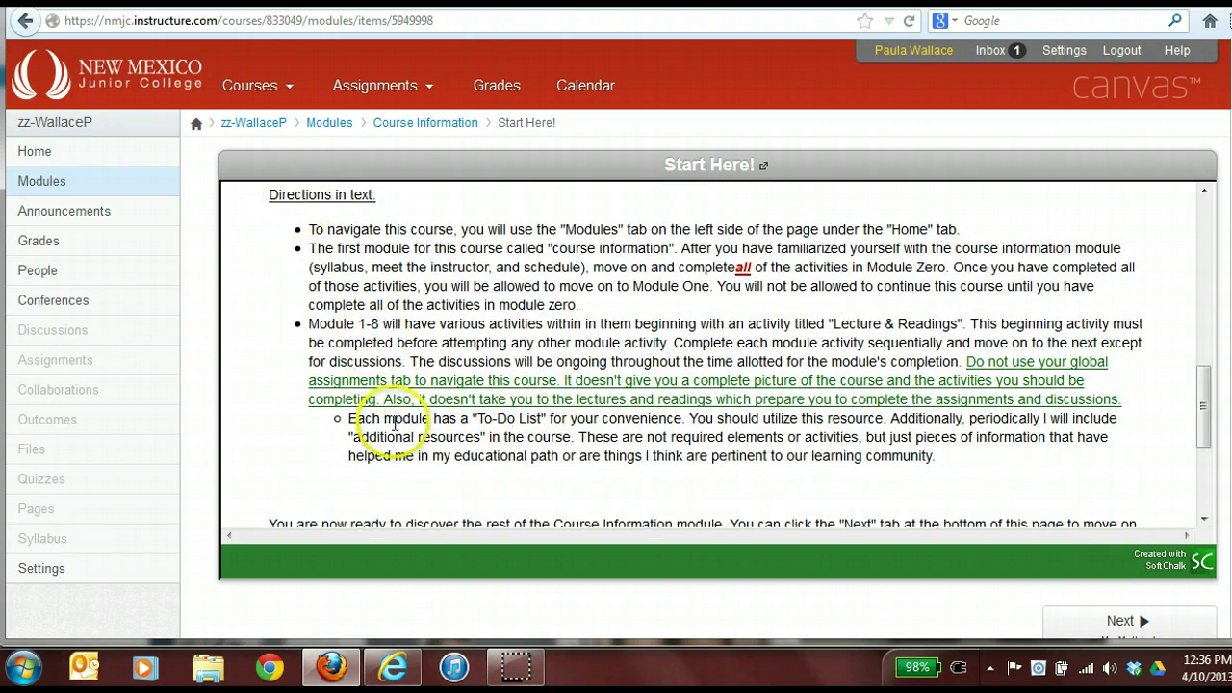
scroll(578, 404, down, 2)
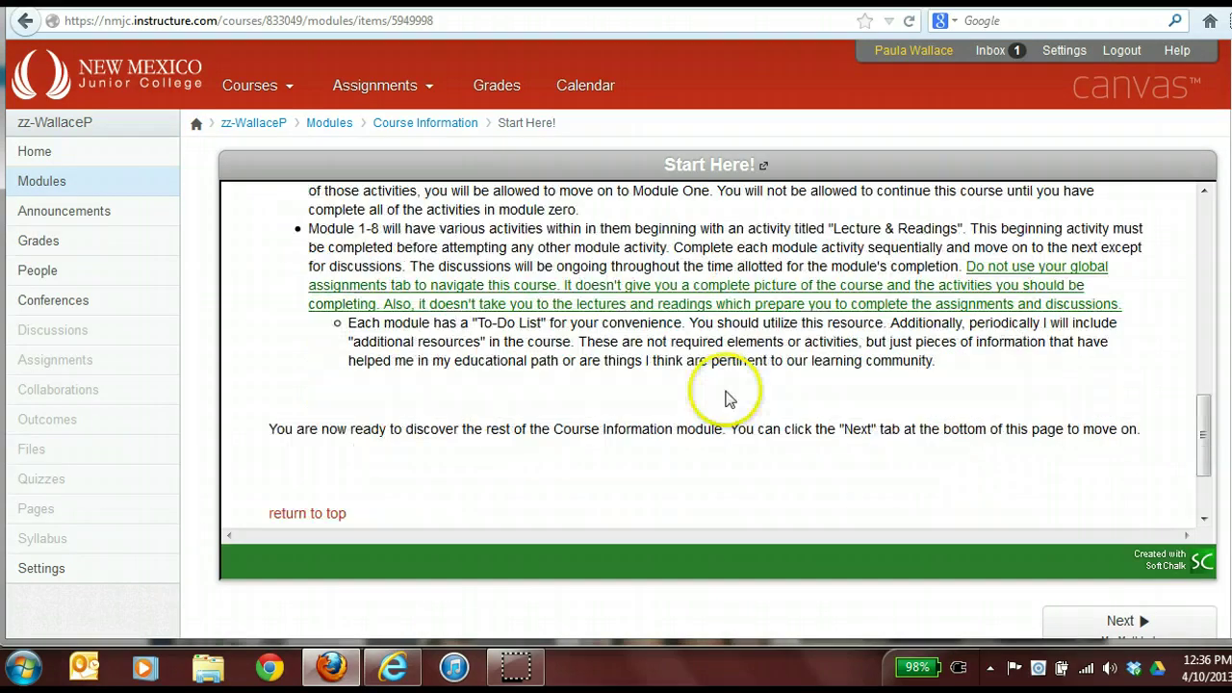
scroll(729, 399, up, 6)
scroll(827, 387, down, 2)
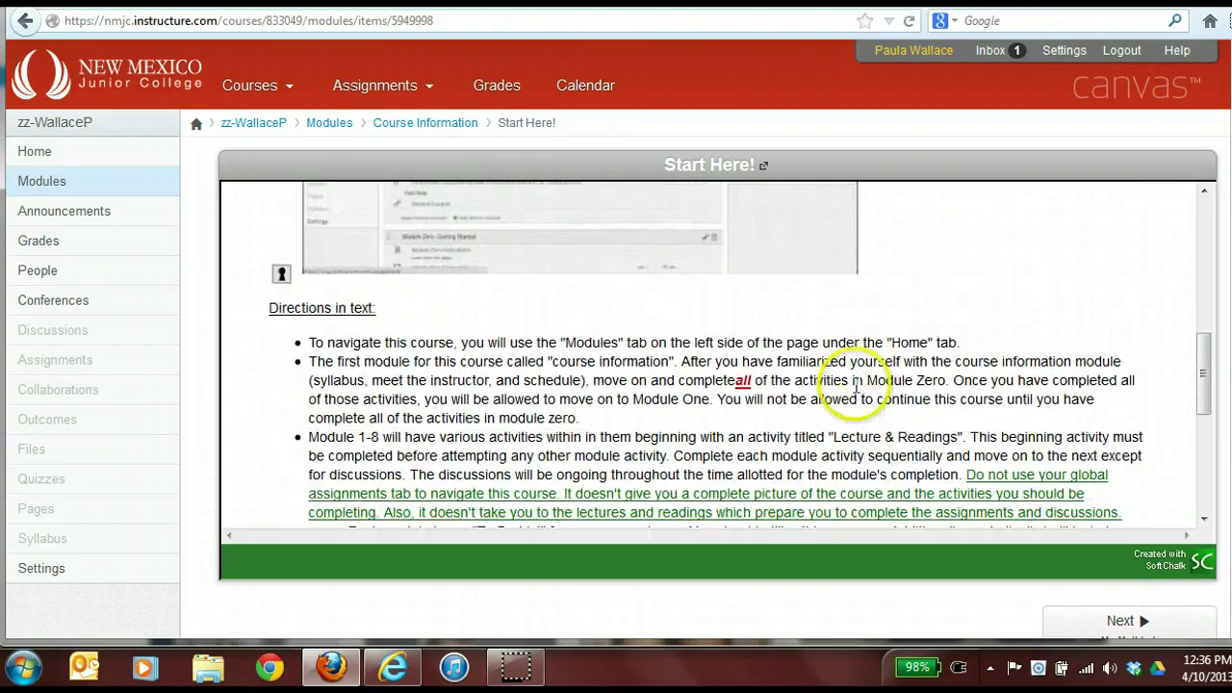
scroll(857, 391, up, 4)
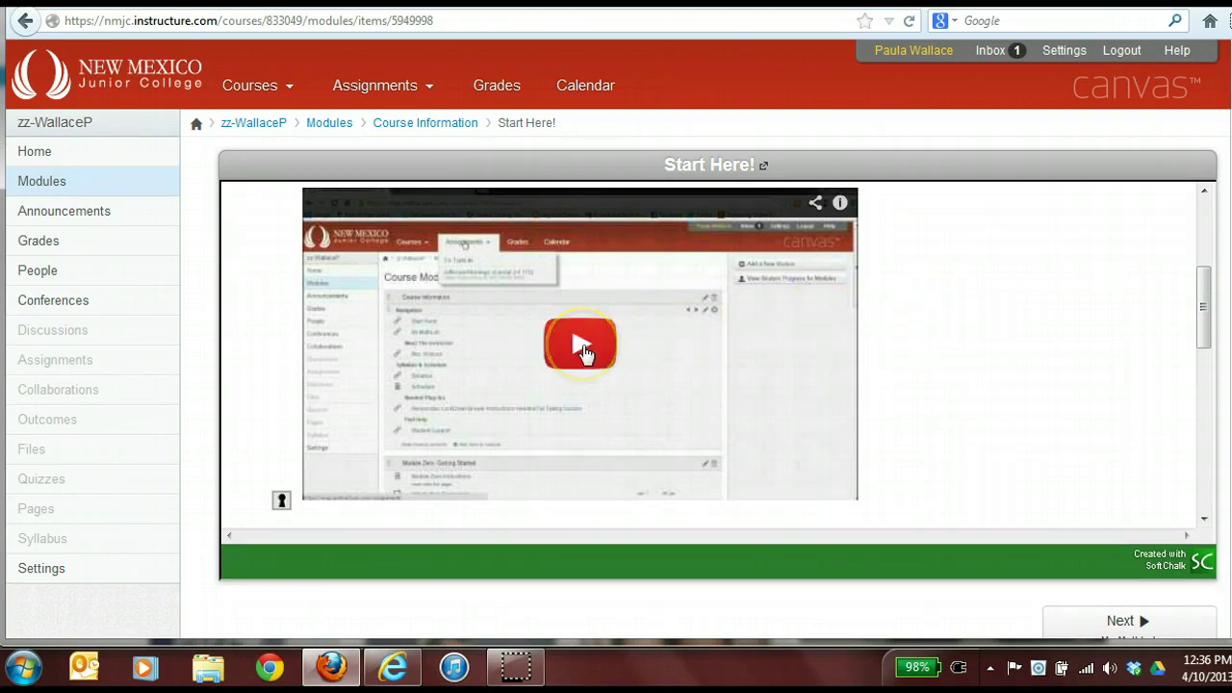
scroll(596, 414, down, 5)
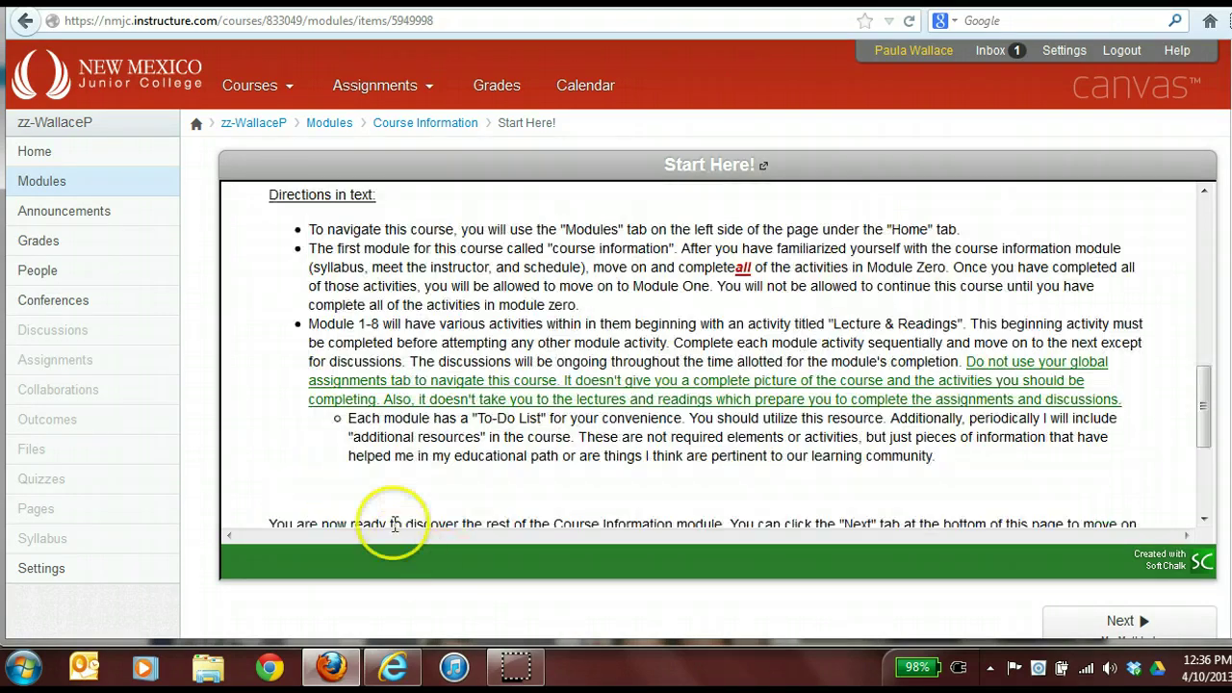
scroll(789, 394, up, 2)
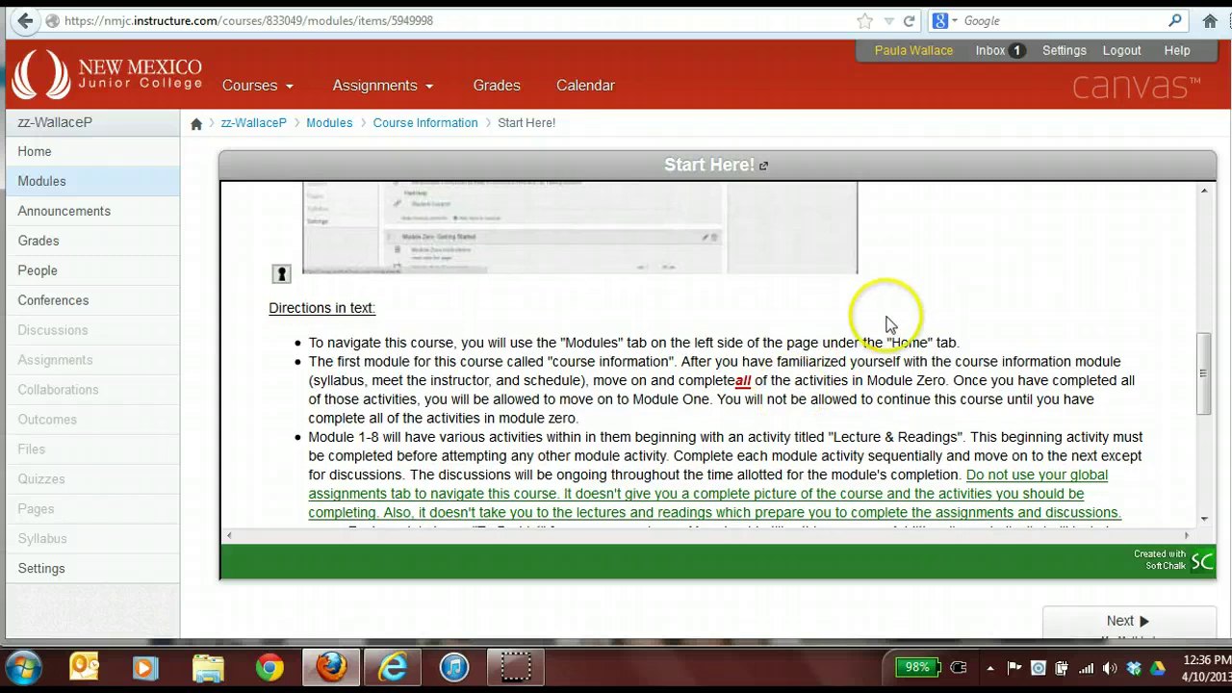
scroll(936, 324, up, 4)
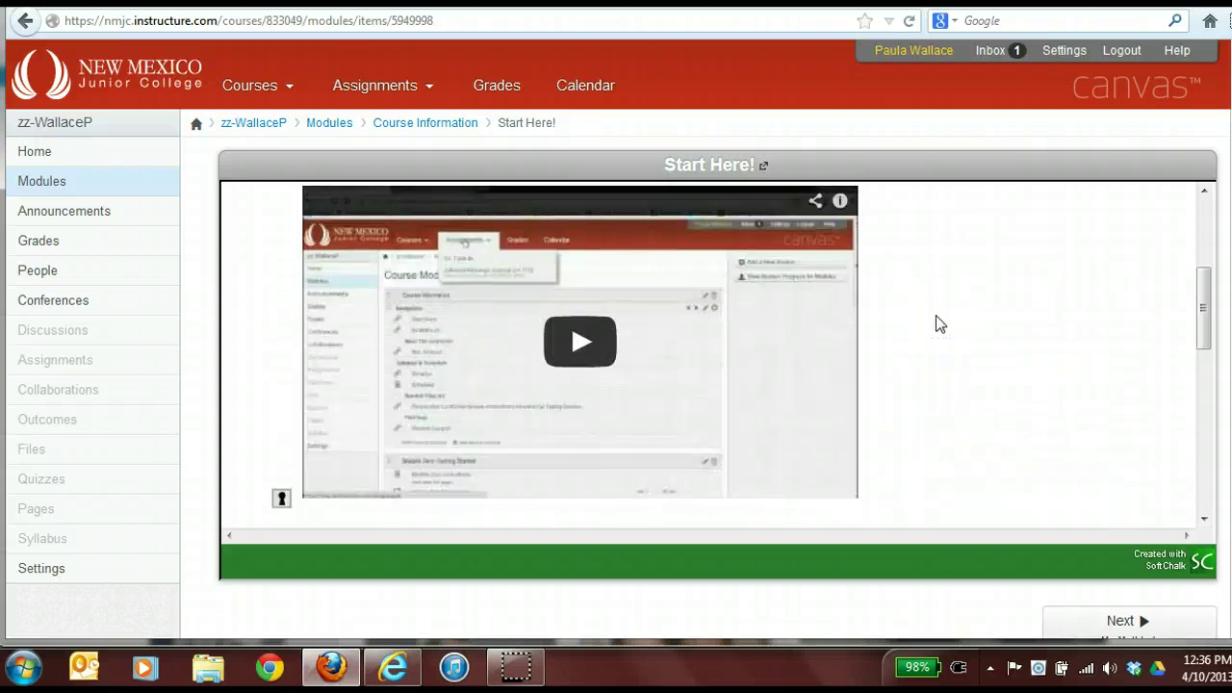
scroll(935, 318, down, 4)
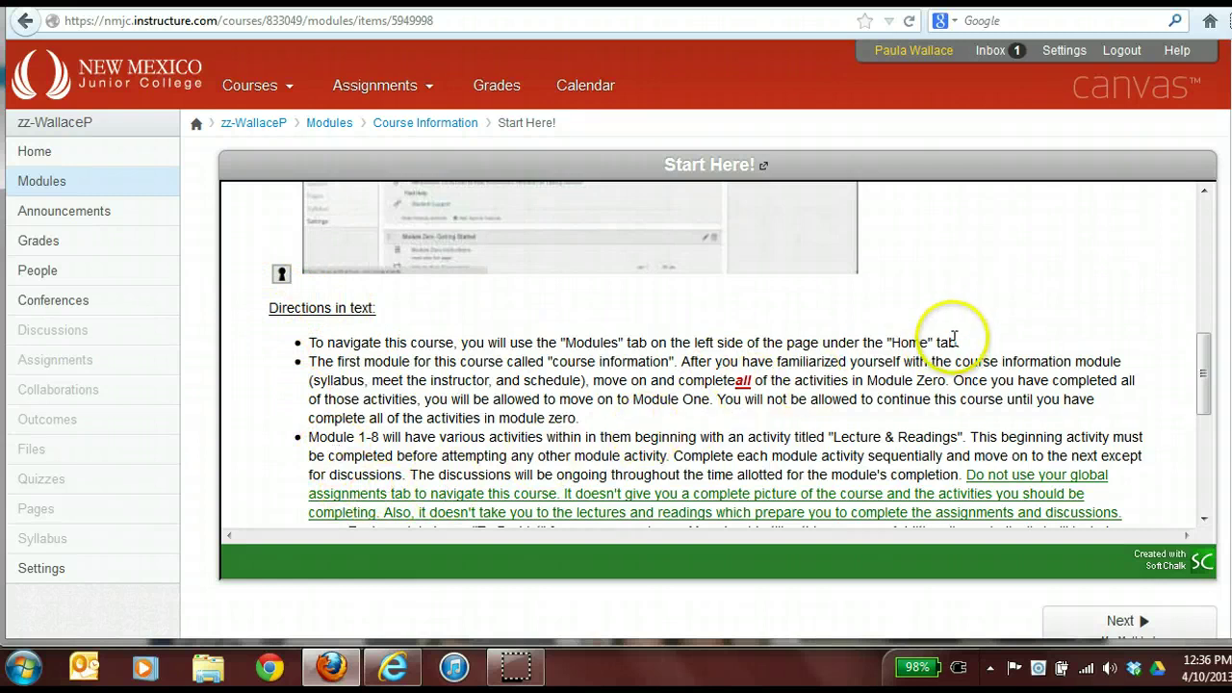
scroll(1011, 327, down, 4)
scroll(569, 295, up, 8)
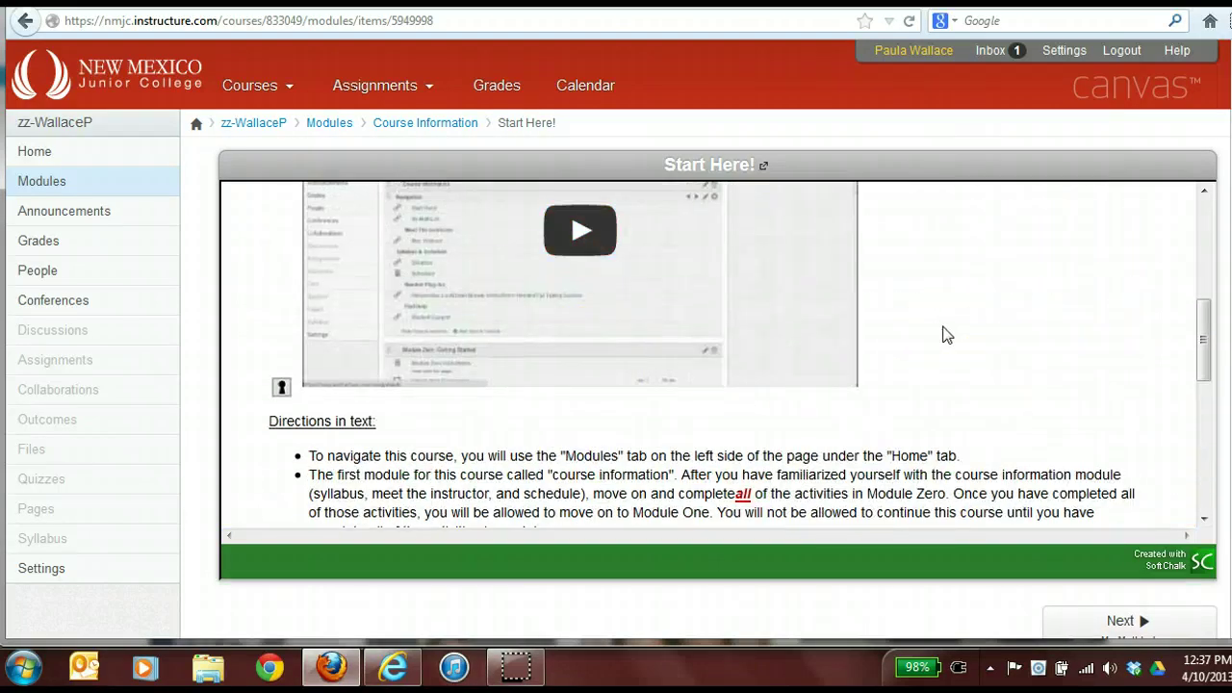
scroll(947, 334, down, 4)
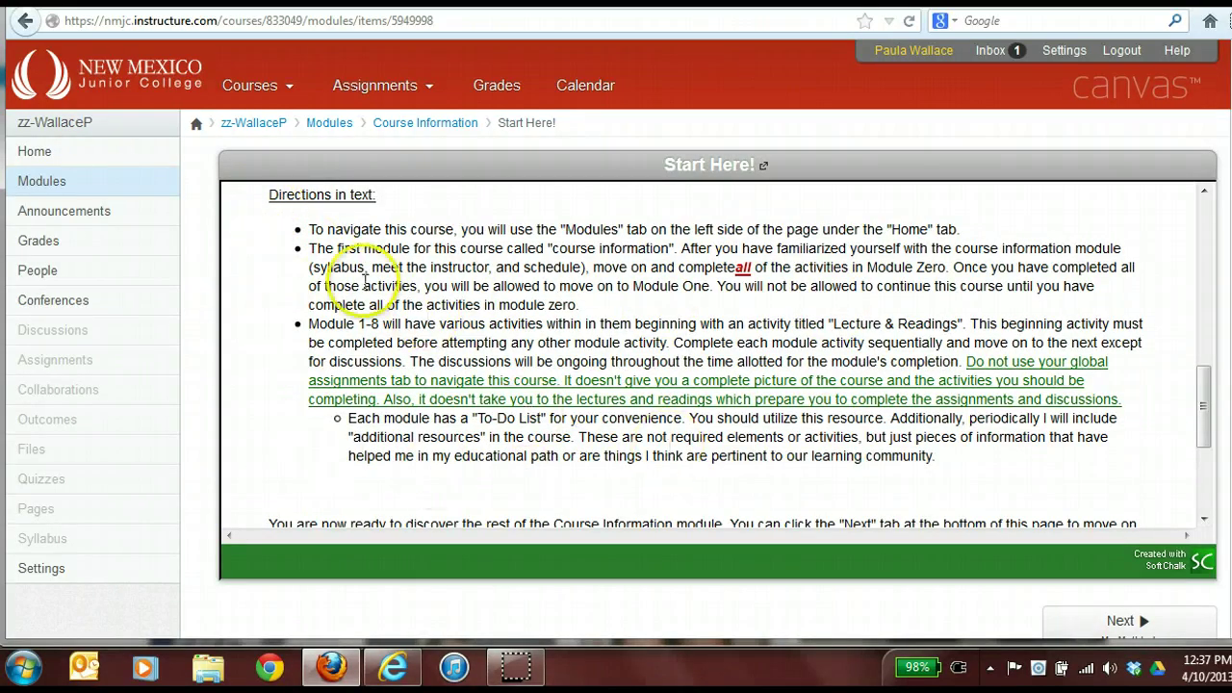
scroll(875, 366, up, 4)
scroll(938, 371, down, 8)
scroll(937, 362, up, 2)
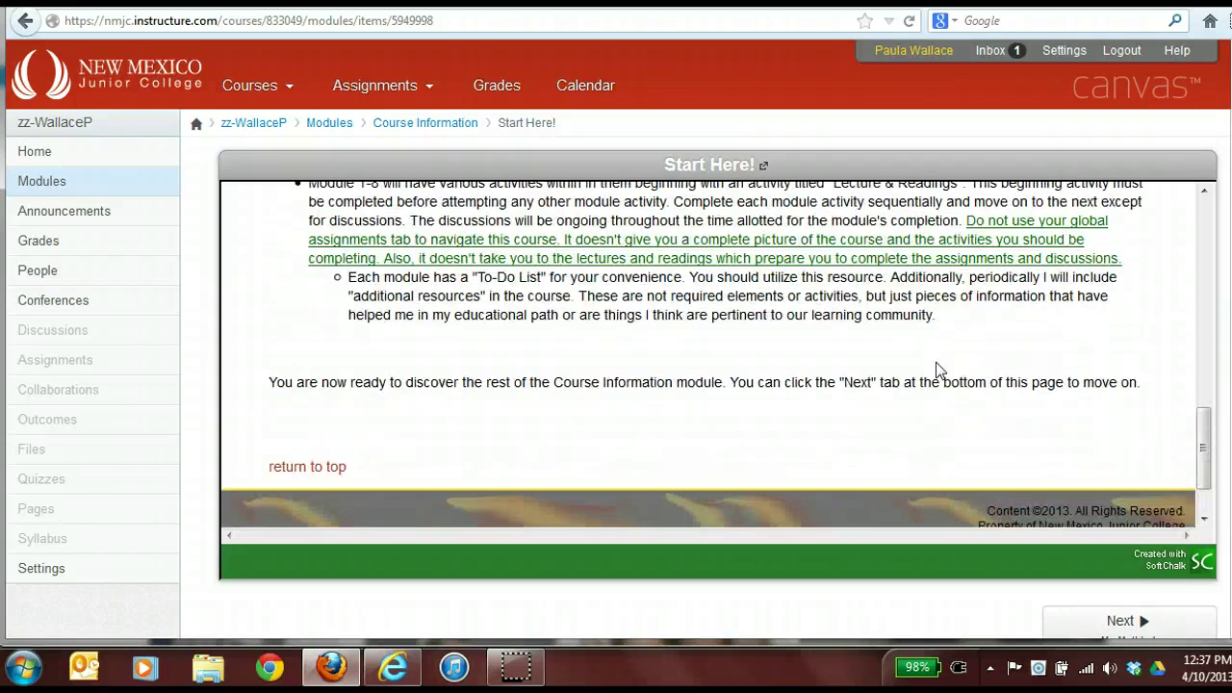
scroll(938, 371, up, 3)
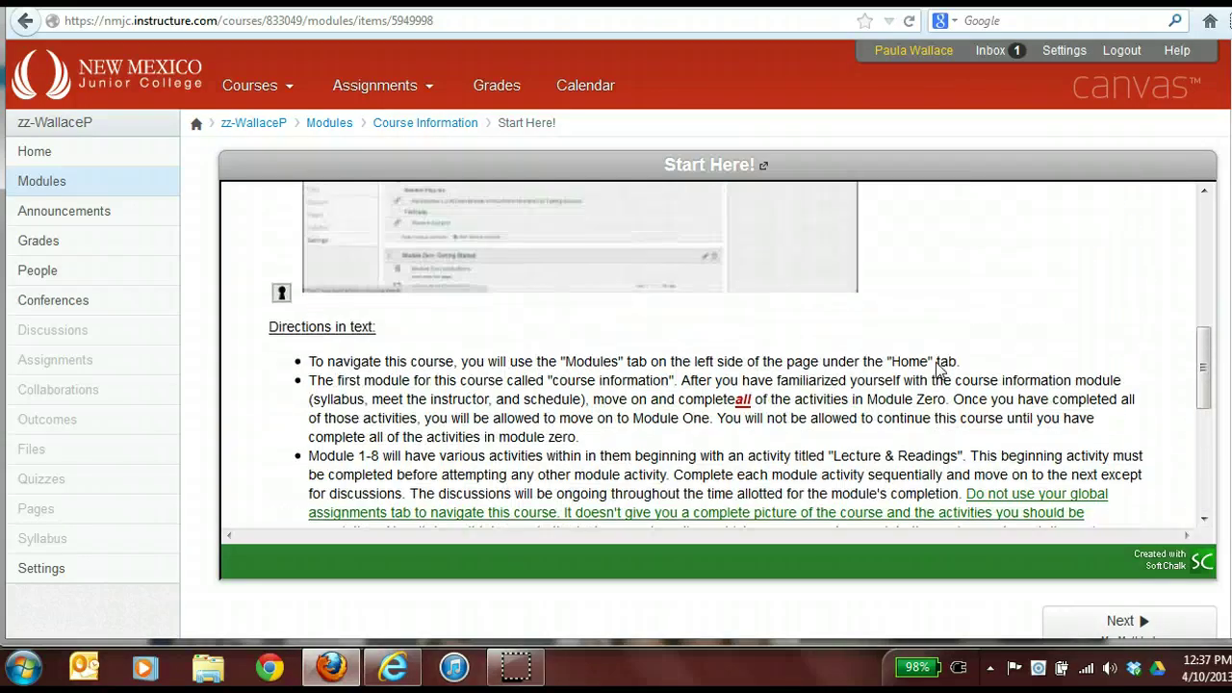
scroll(949, 395, down, 2)
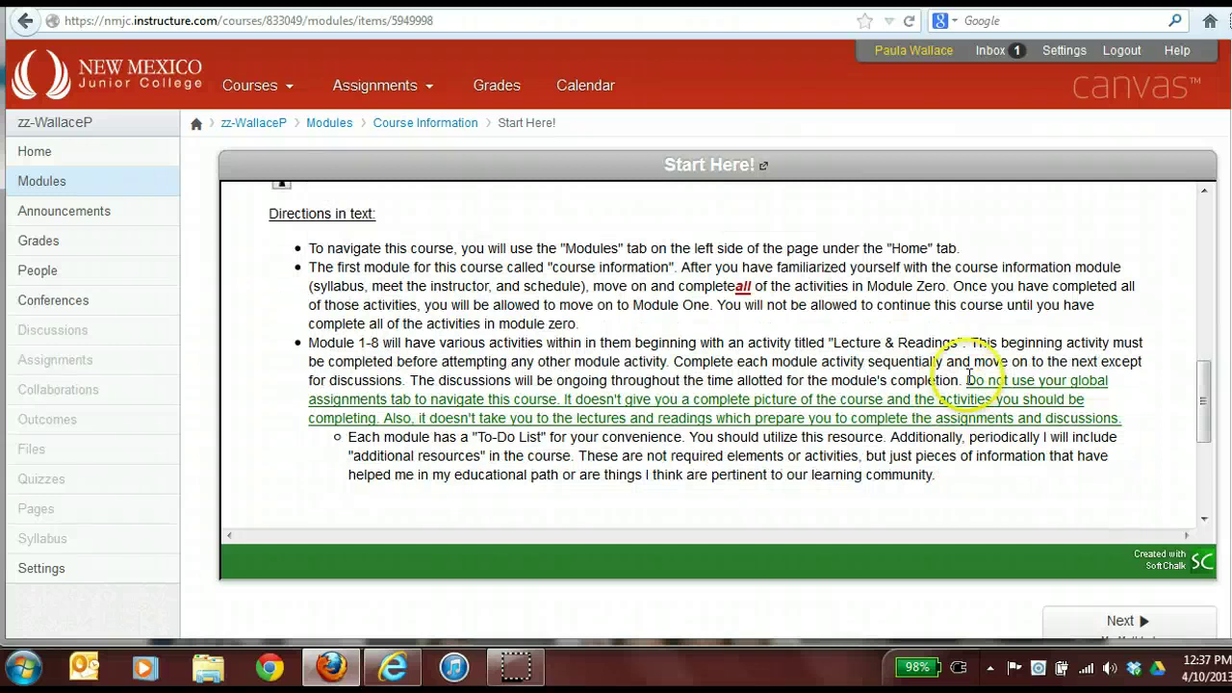
mouse_move(360, 93)
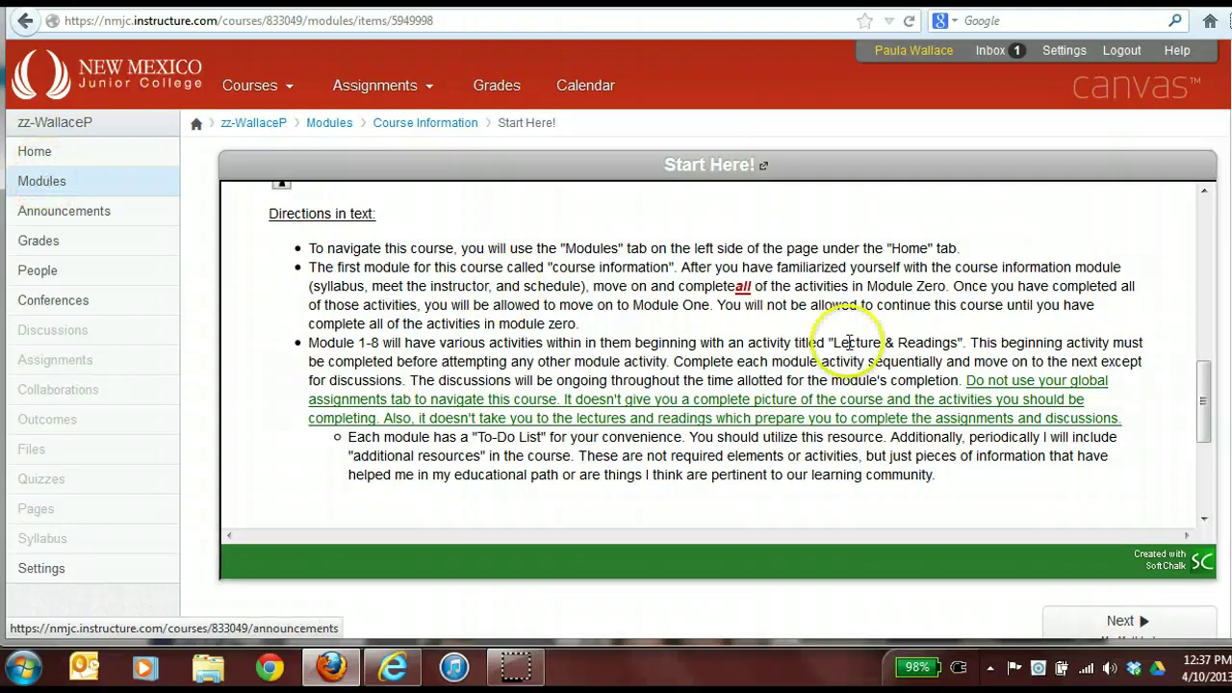
- Advance from Start Here! to the next Course Information item, the My MathLab page
click(1124, 620)
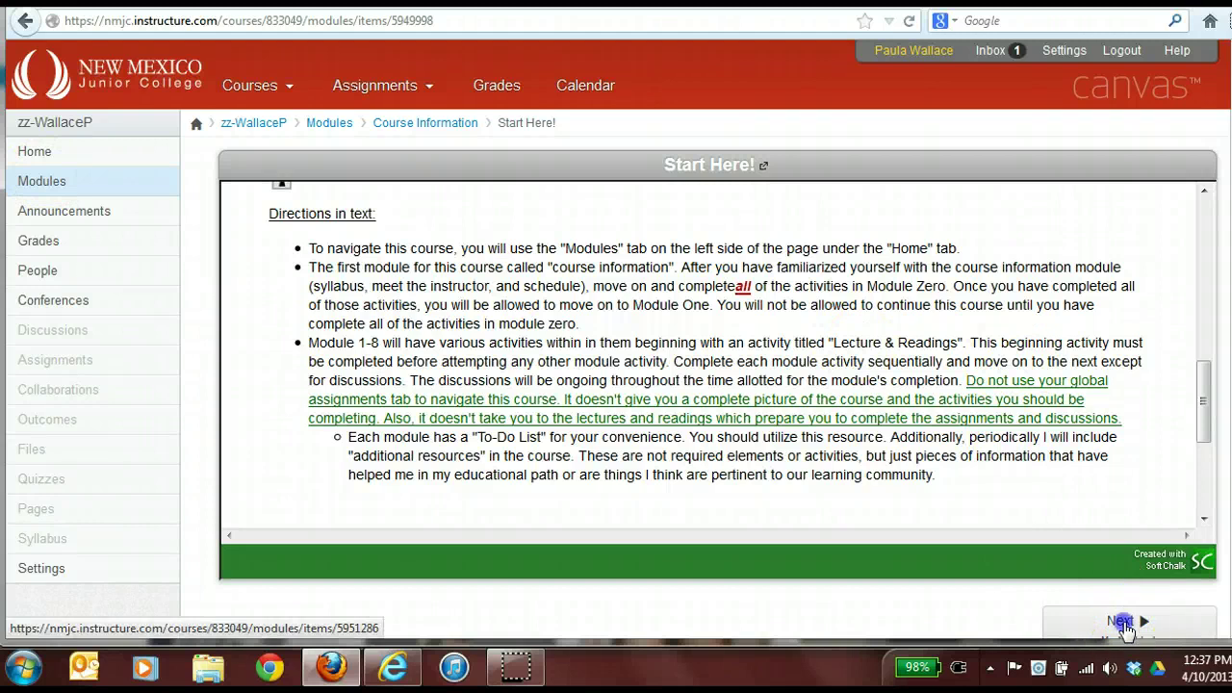